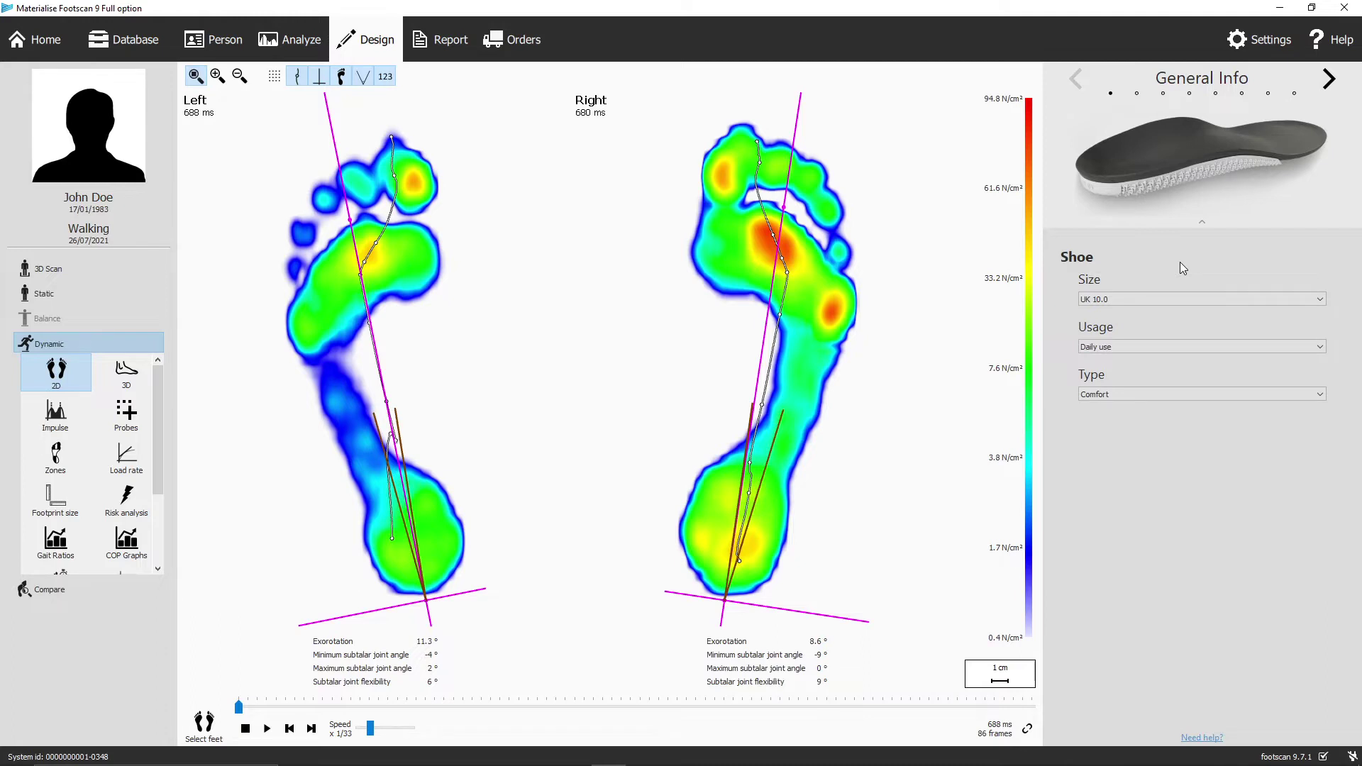
- Advance from the general shoe information to the Insole Composition settings
click(1330, 86)
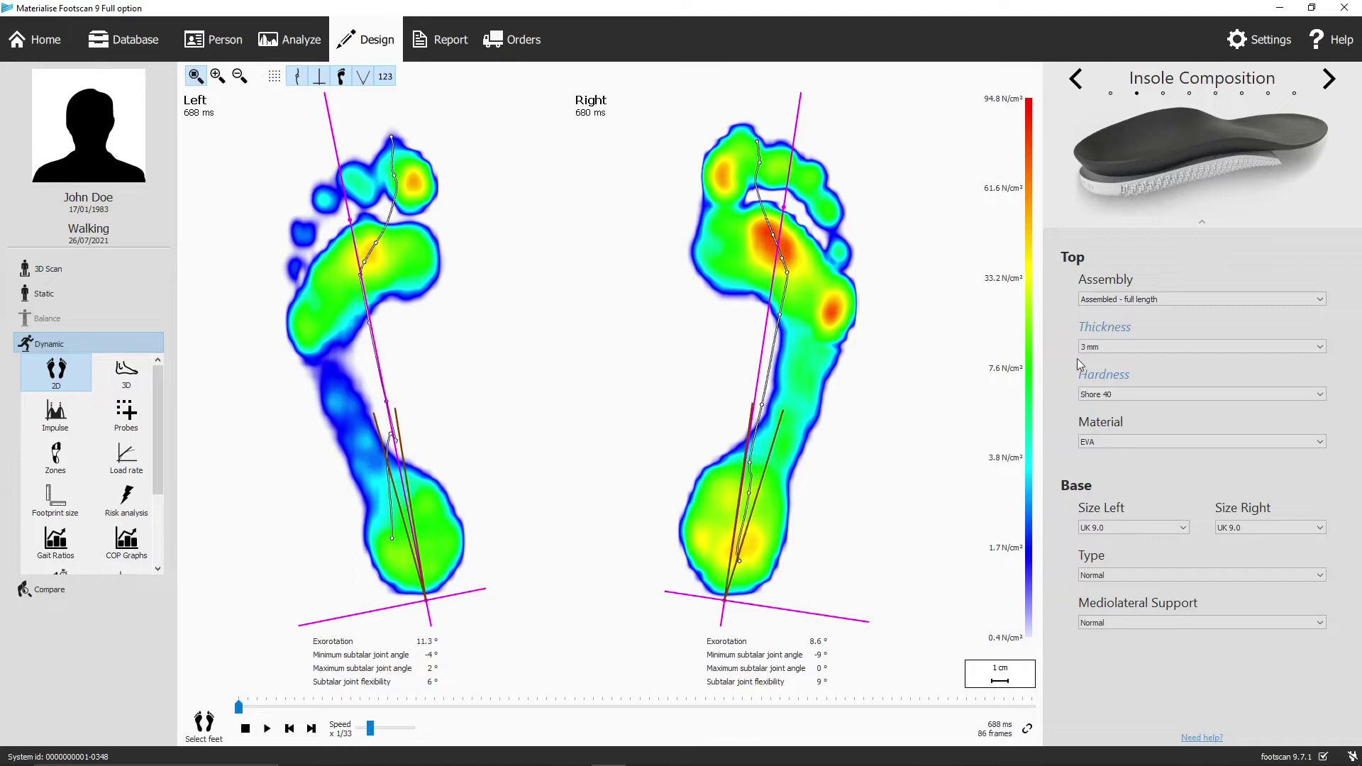
click(1122, 346)
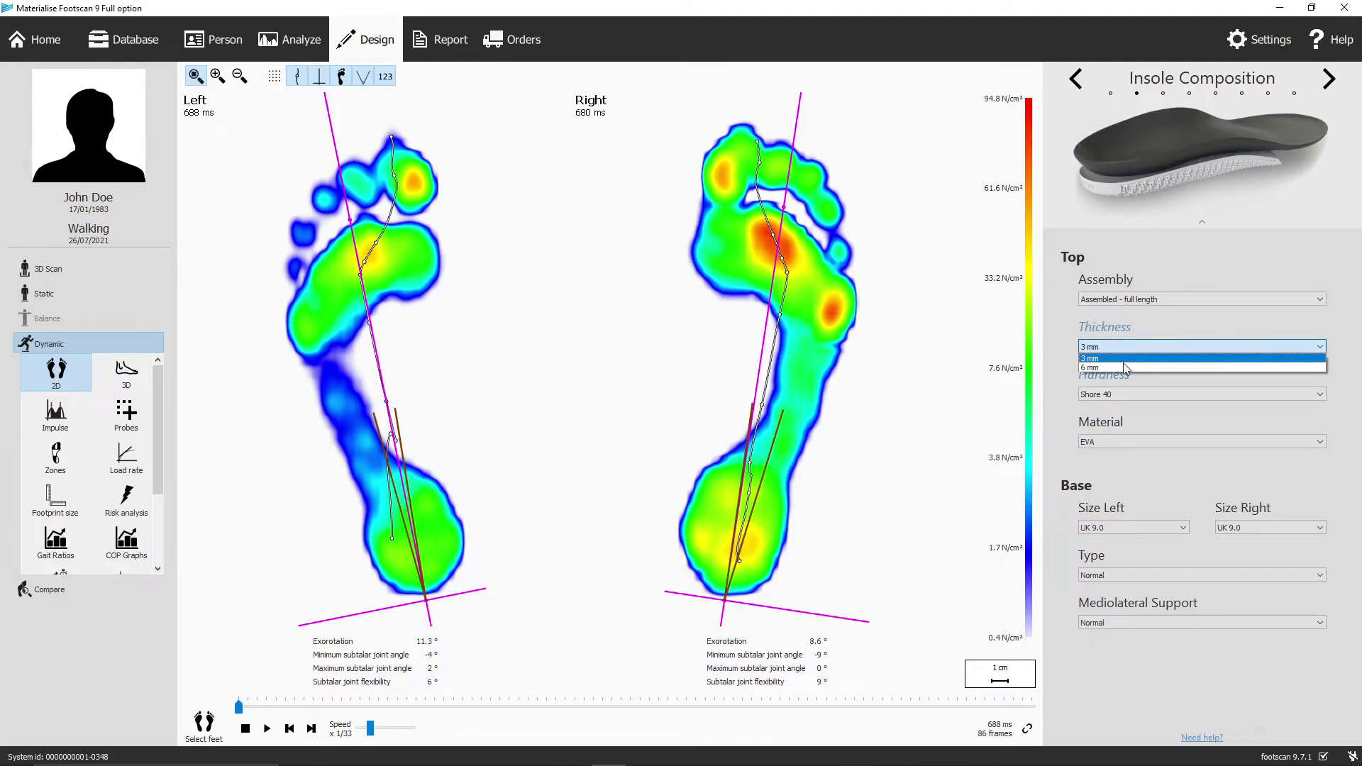
click(1124, 366)
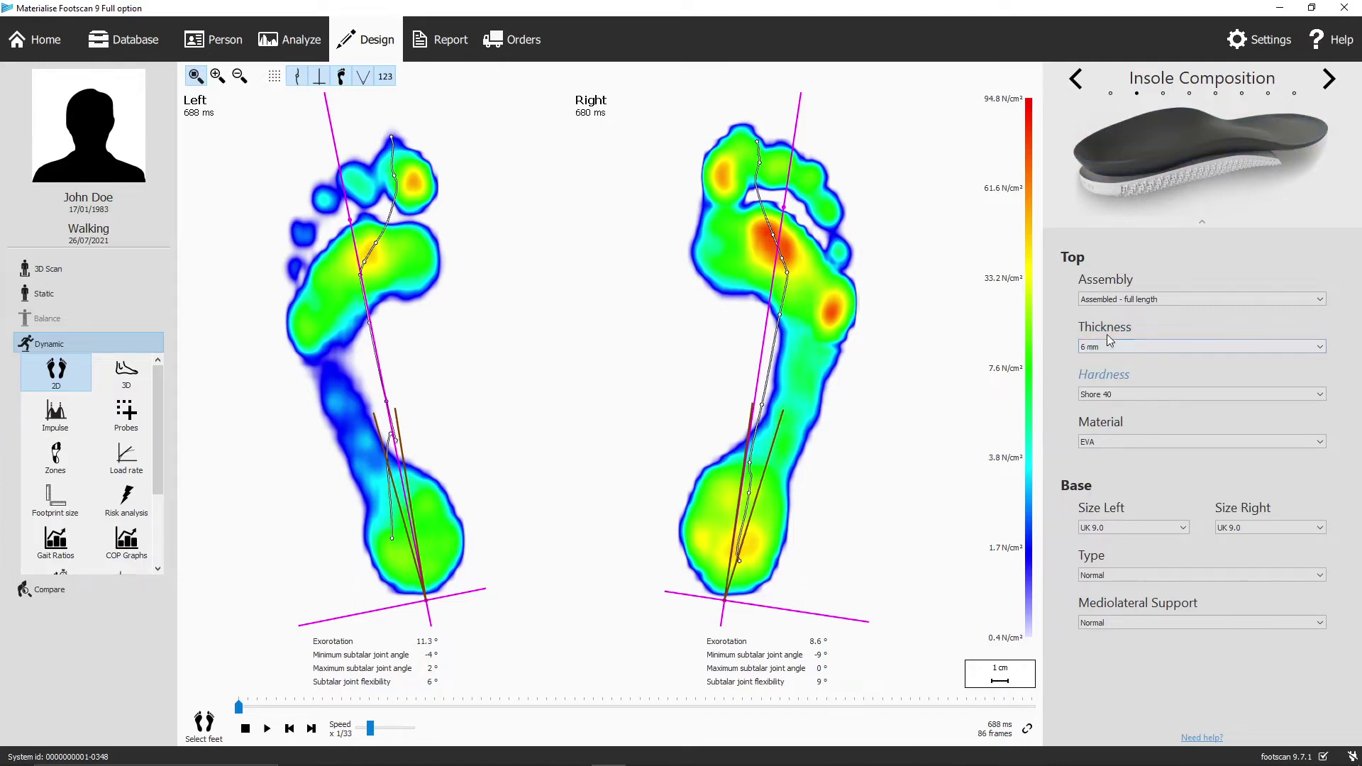
click(1122, 347)
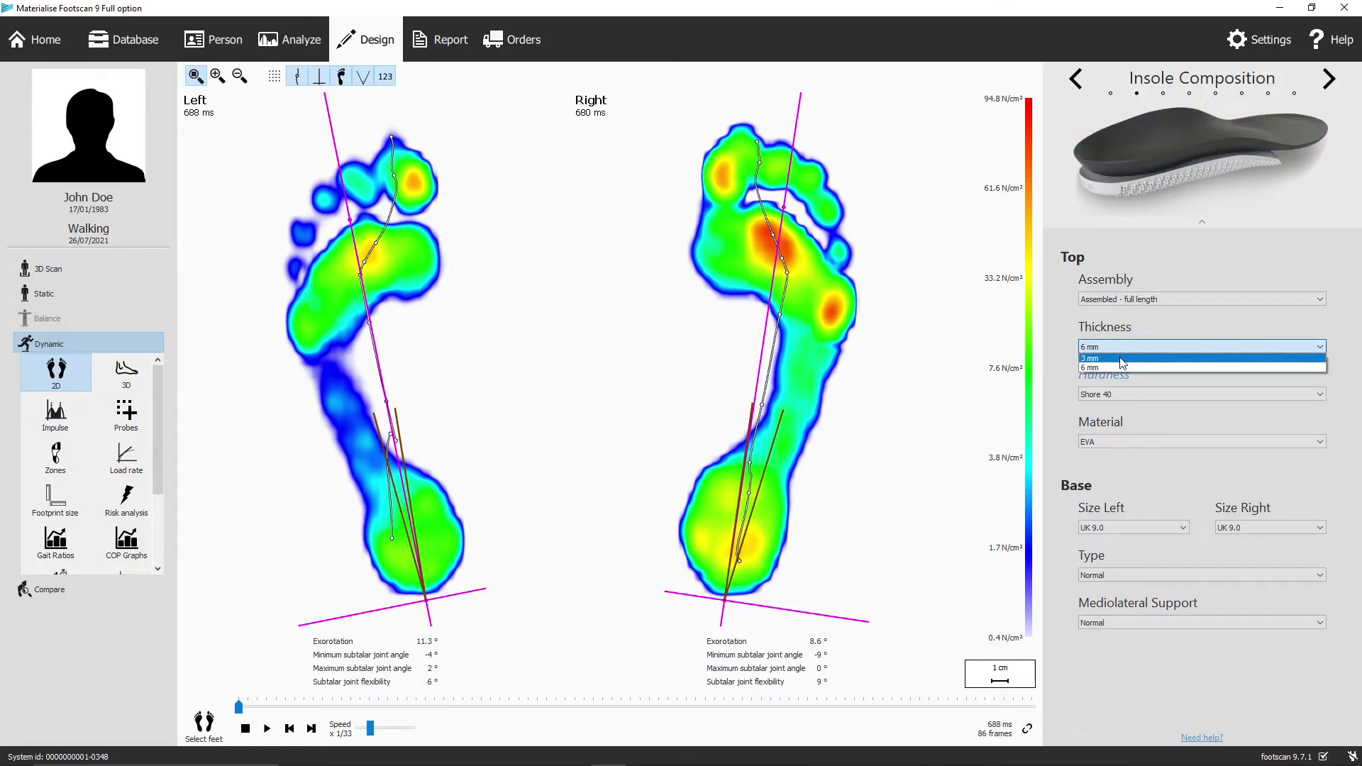
click(1123, 360)
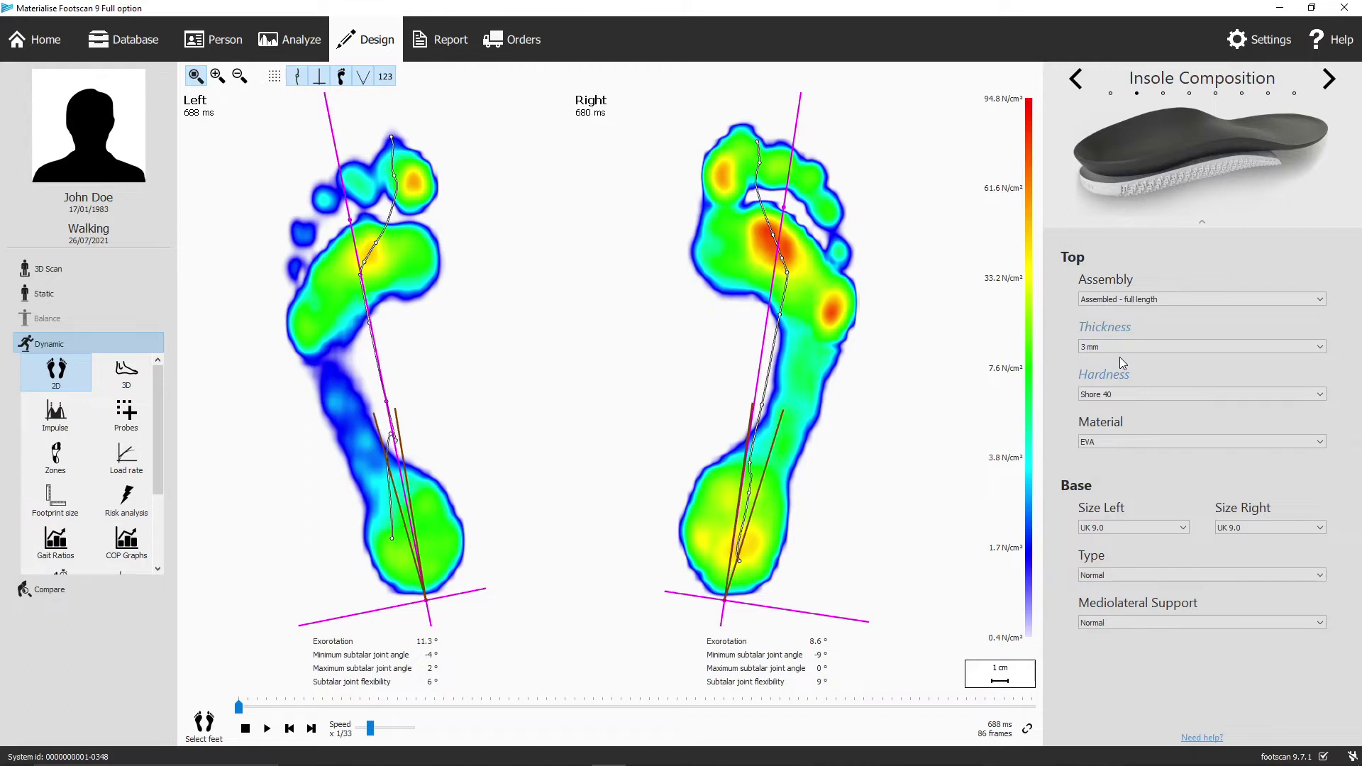
- Set the insole's top layer hardness to Shore 35 and the base type to Ortho
click(1115, 398)
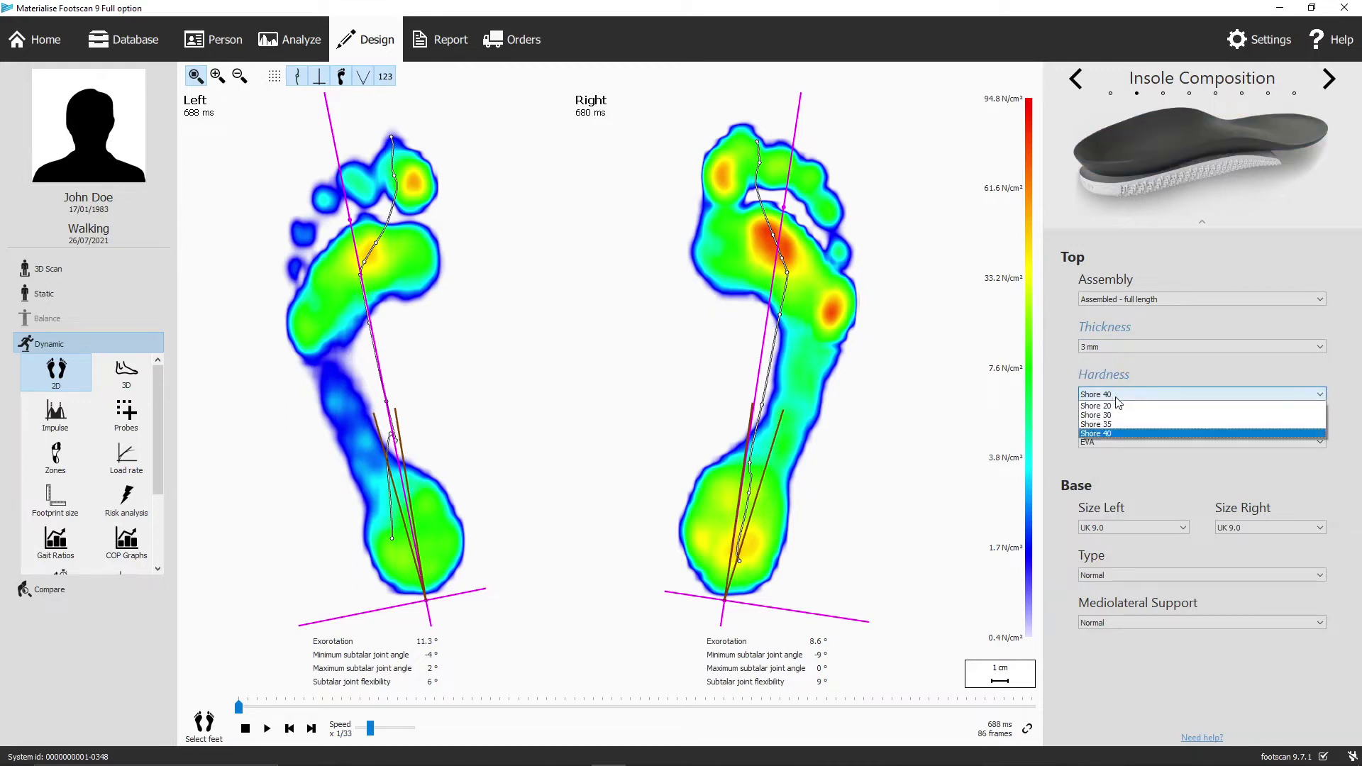
click(1115, 426)
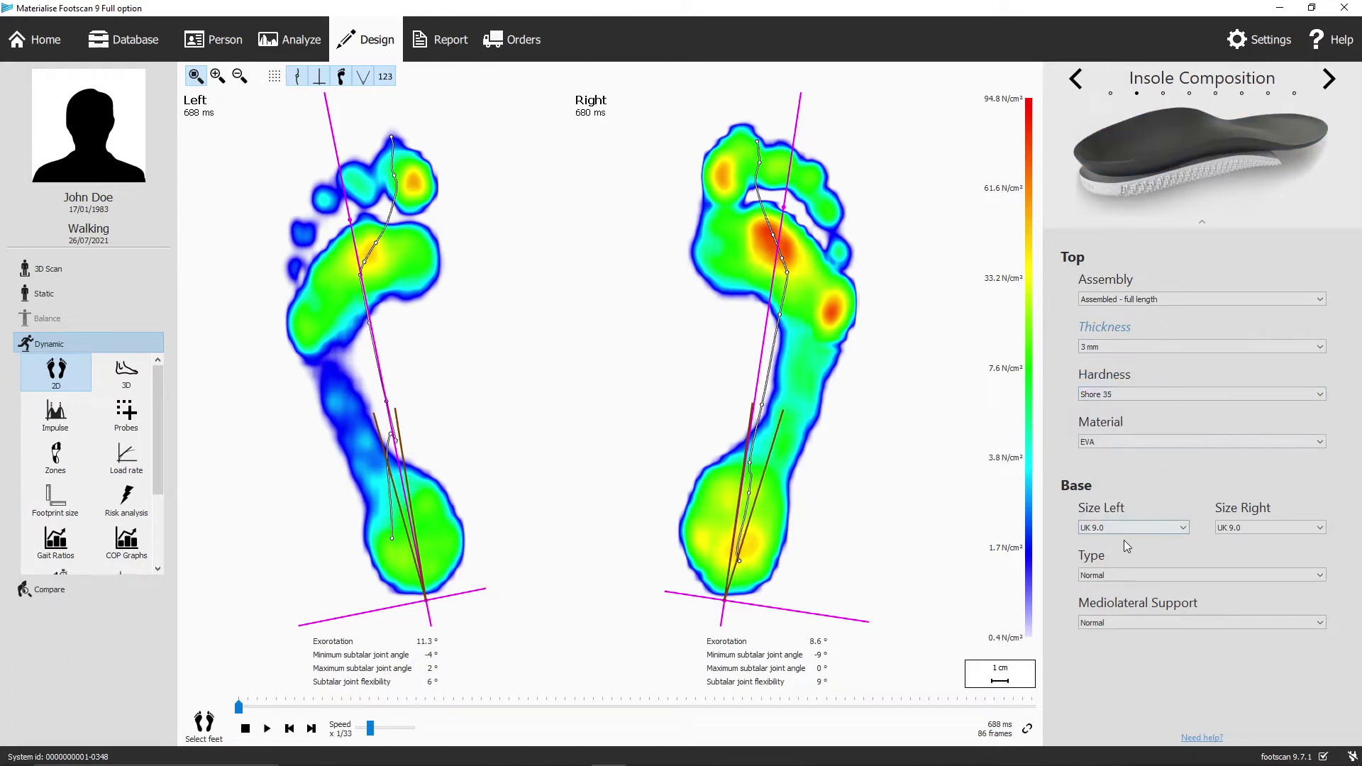
click(1132, 577)
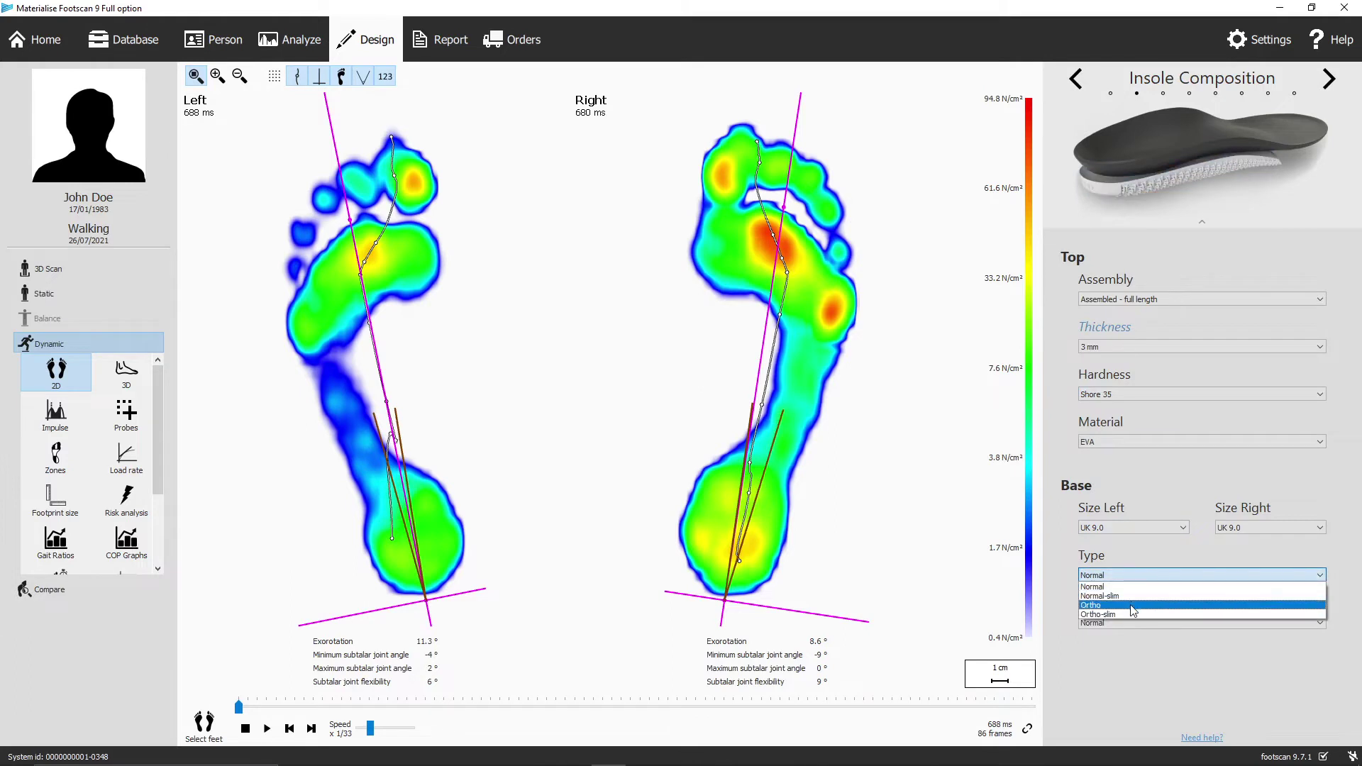
click(1133, 605)
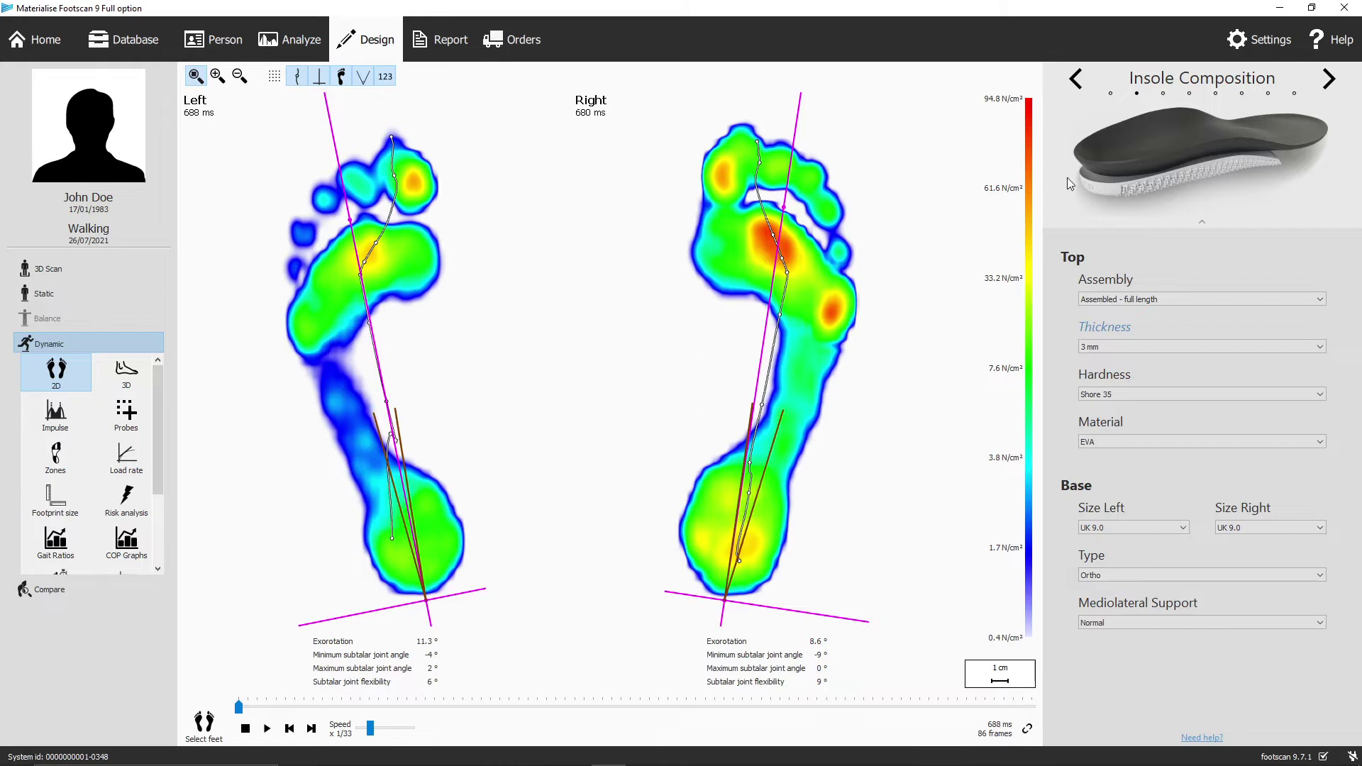
- Check the shoe size and the foot sizes in the patient's remarks, and set the right base size to UK 9.5
click(1074, 78)
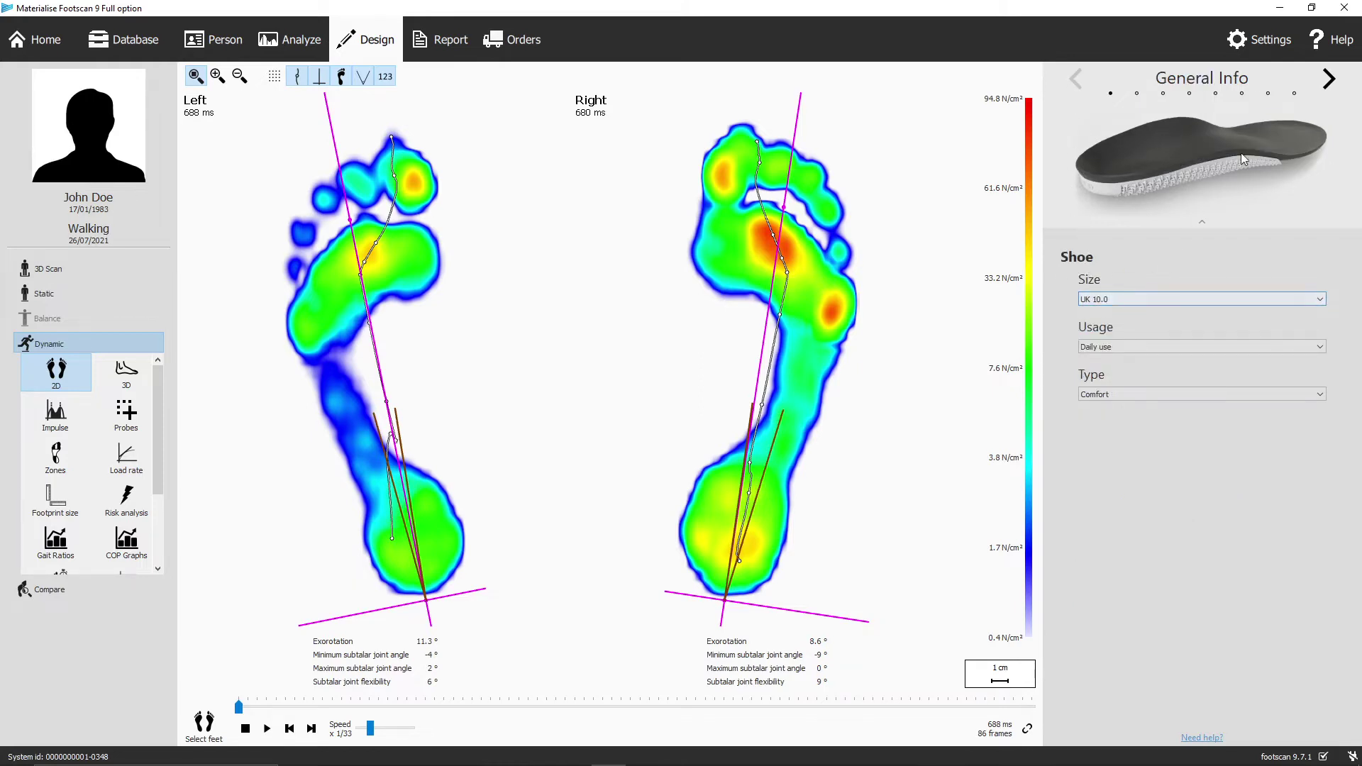
click(1327, 82)
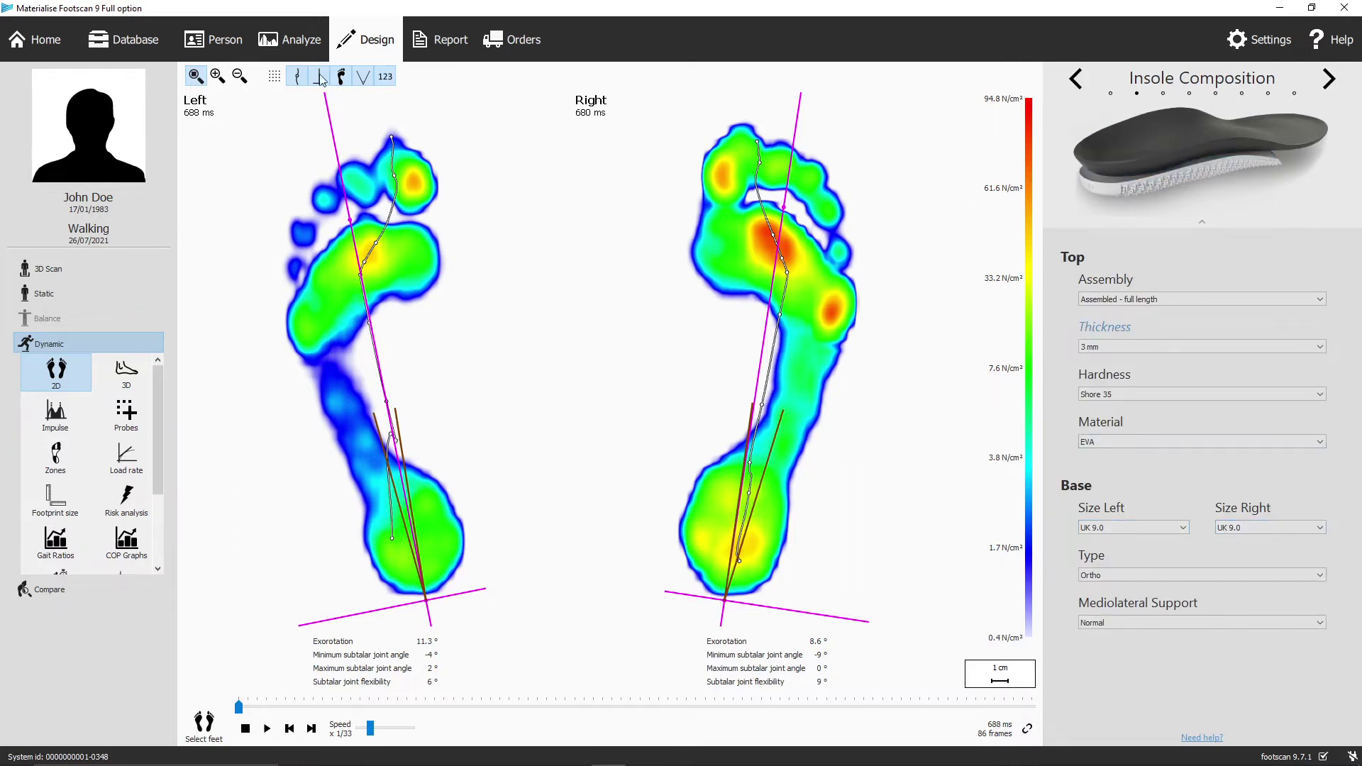
click(220, 42)
drag(551, 213, 476, 213)
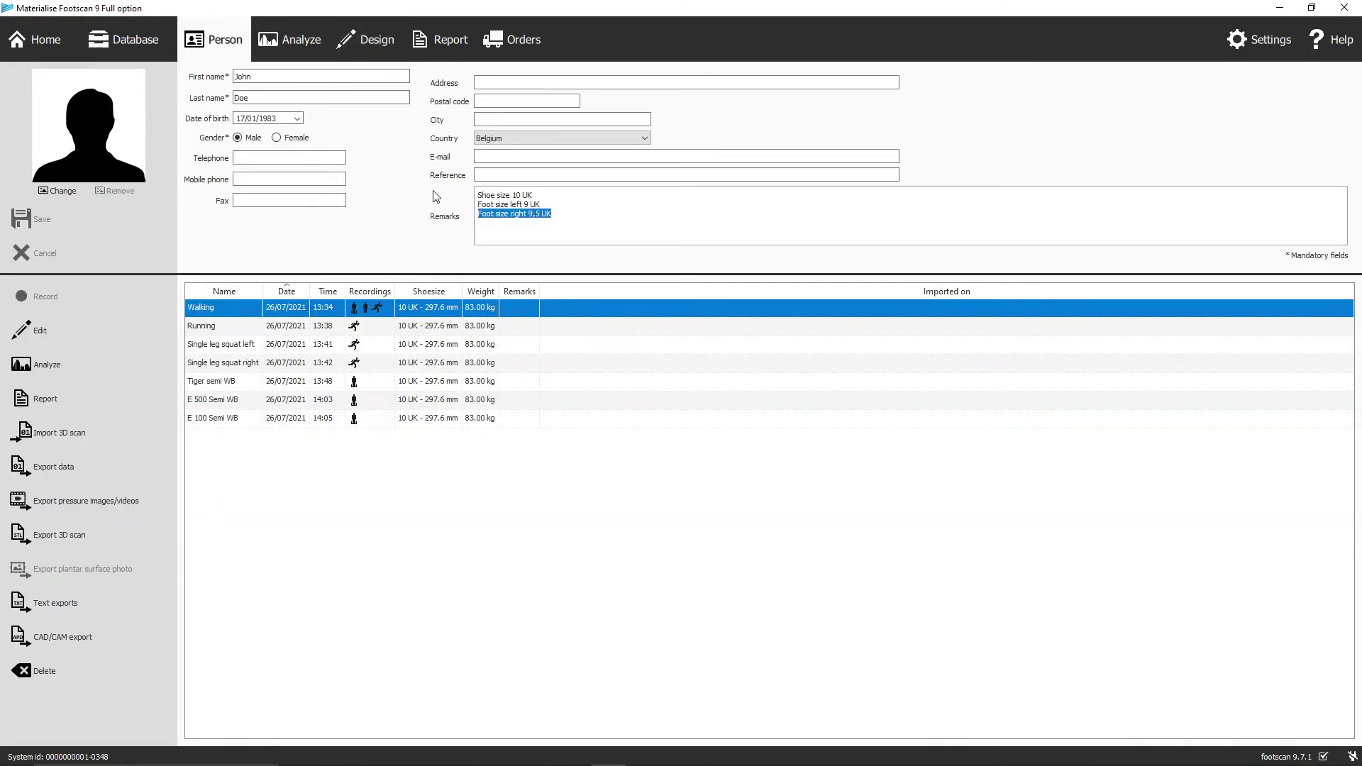
click(364, 45)
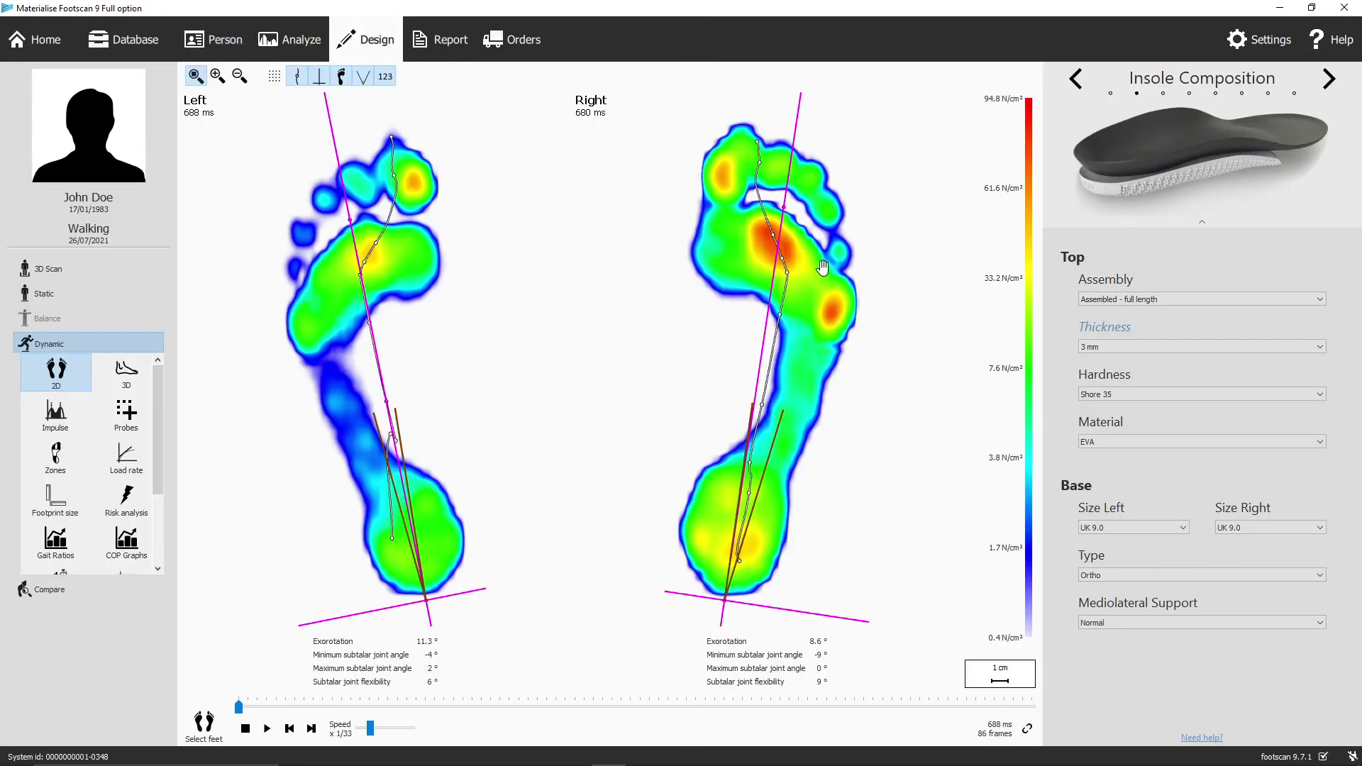
click(1259, 524)
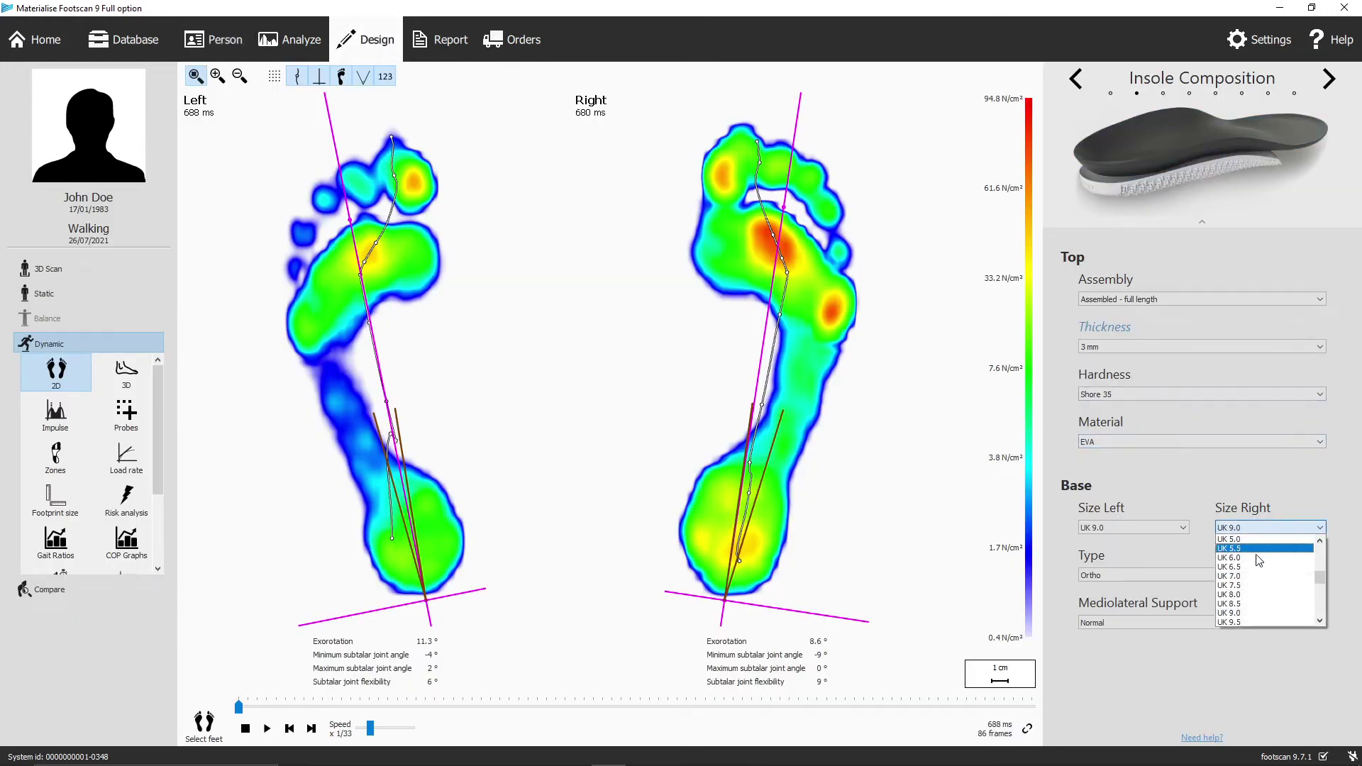
click(1247, 621)
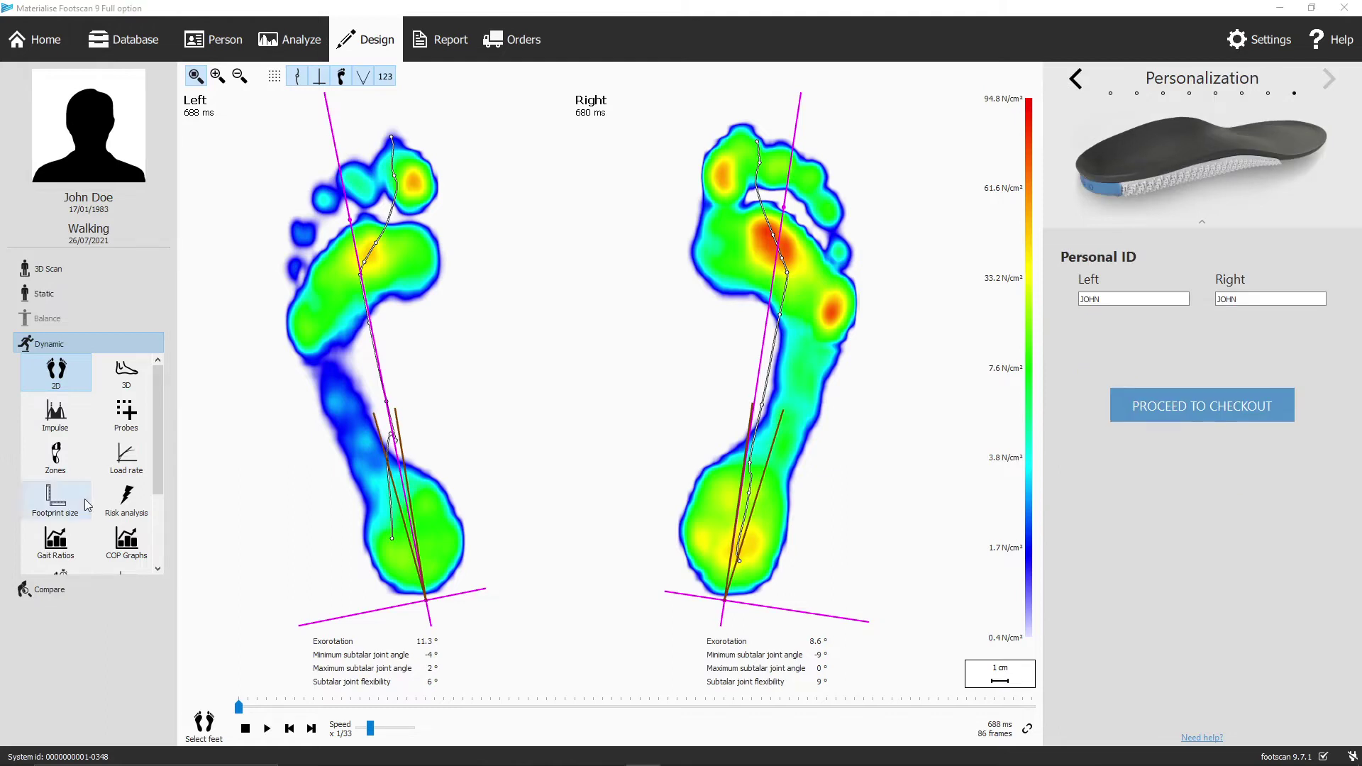
- Proceed to checkout with the insole design and review the order details from the patient info down to the remarks
click(1193, 406)
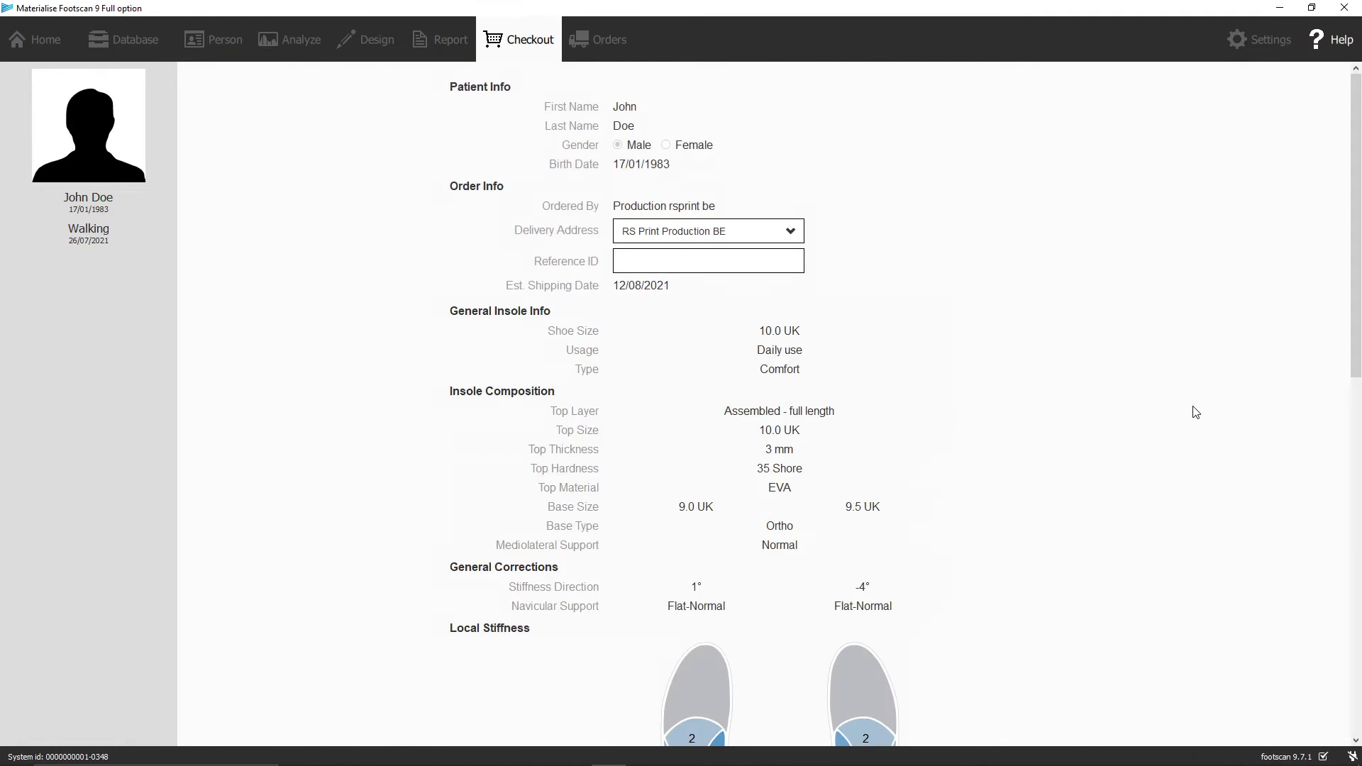
click(637, 265)
scroll(627, 388, down, 2)
scroll(628, 395, down, 2)
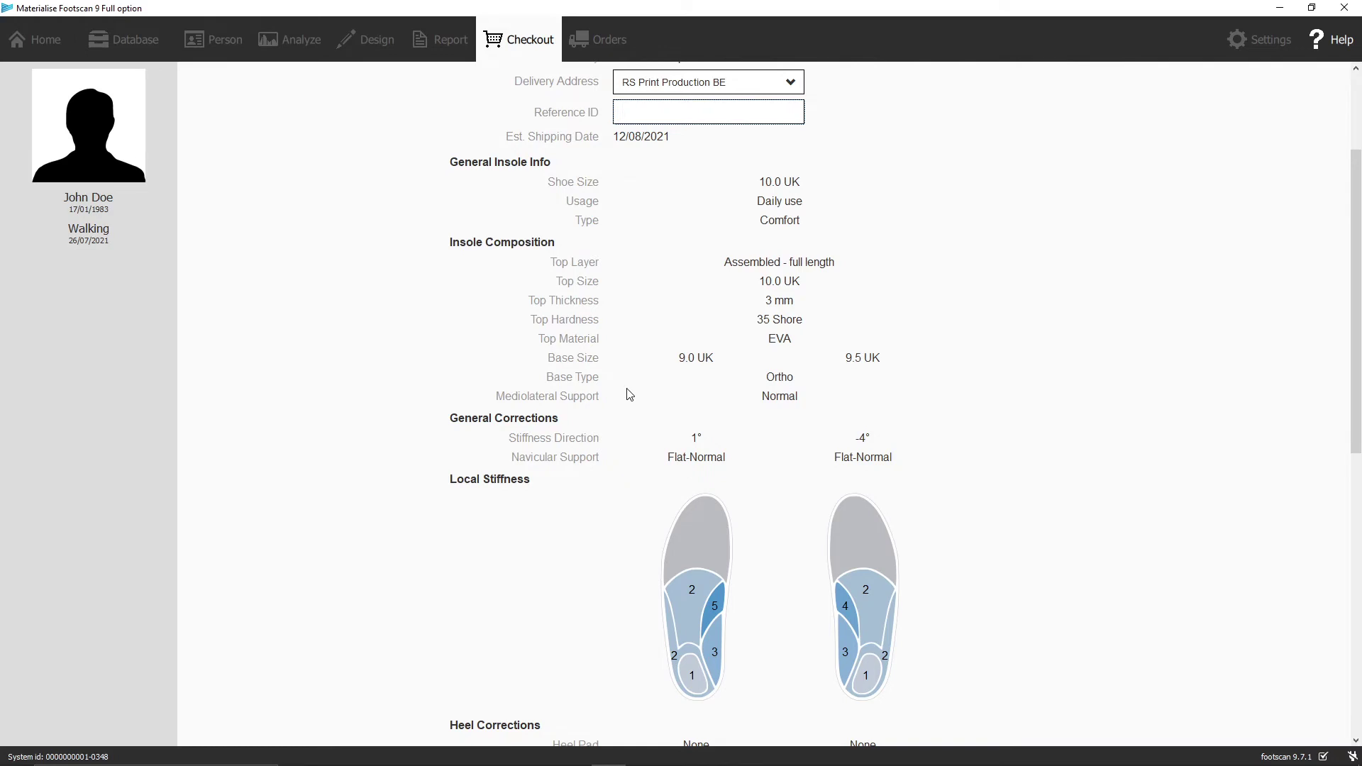
scroll(628, 395, down, 3)
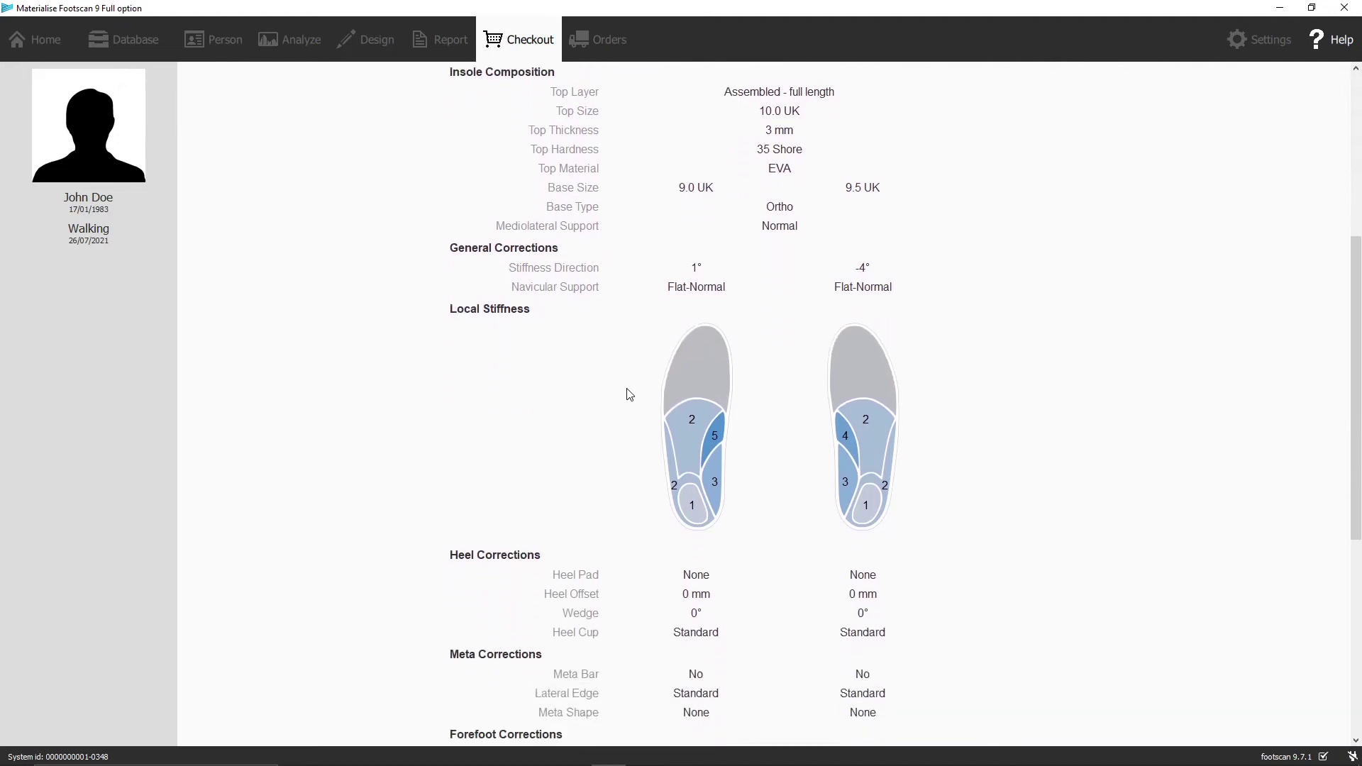
scroll(627, 395, down, 5)
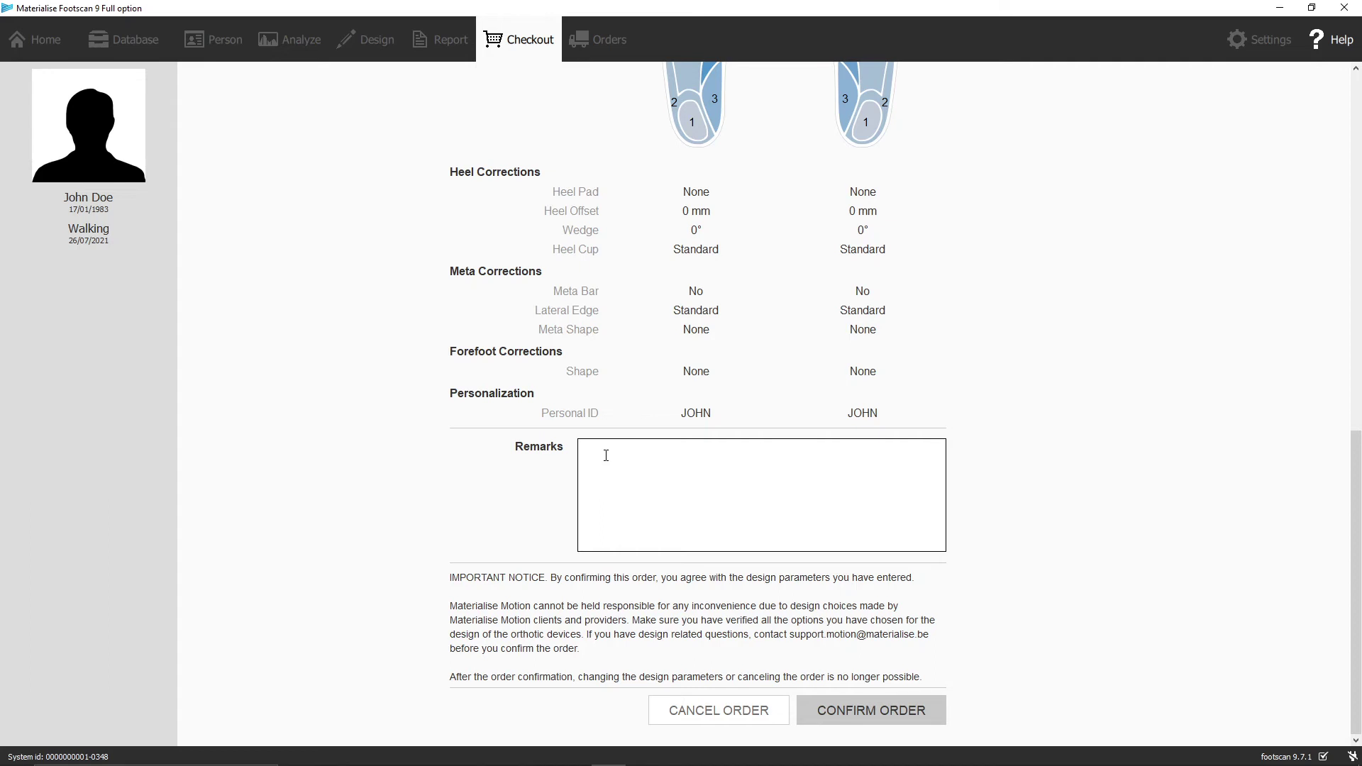
- Confirm the insole order and accept that it can no longer be changed
click(844, 719)
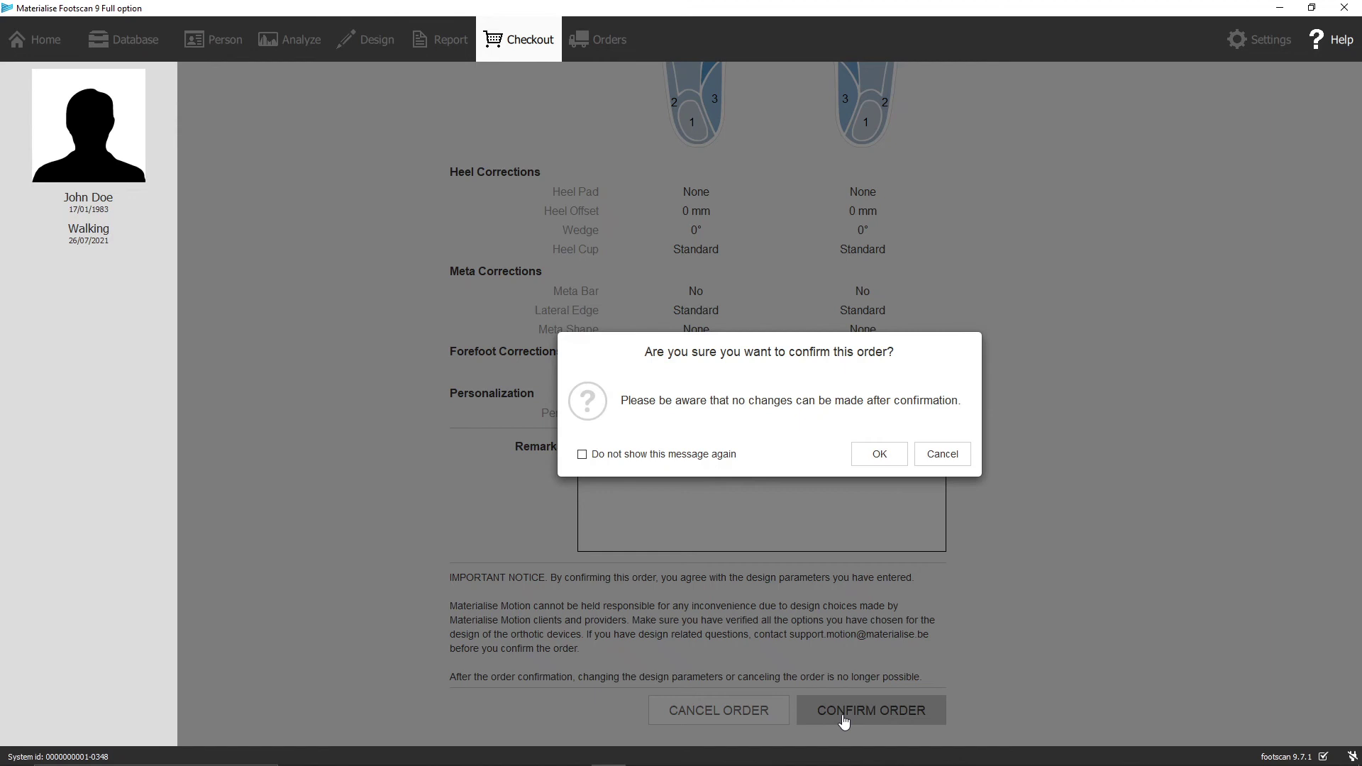
click(879, 455)
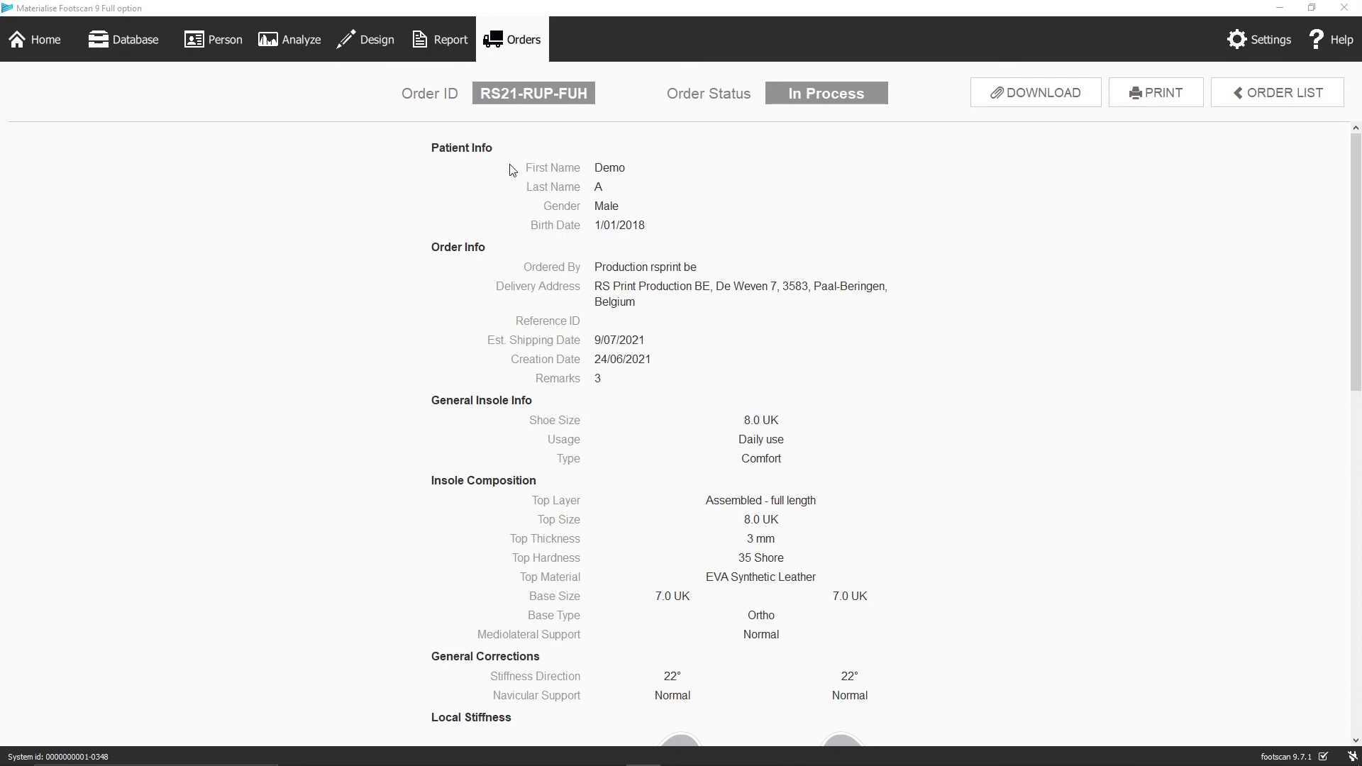
- Examine the in-process order's ID, patient info, insole composition, corrections and comments section
drag(481, 93, 589, 91)
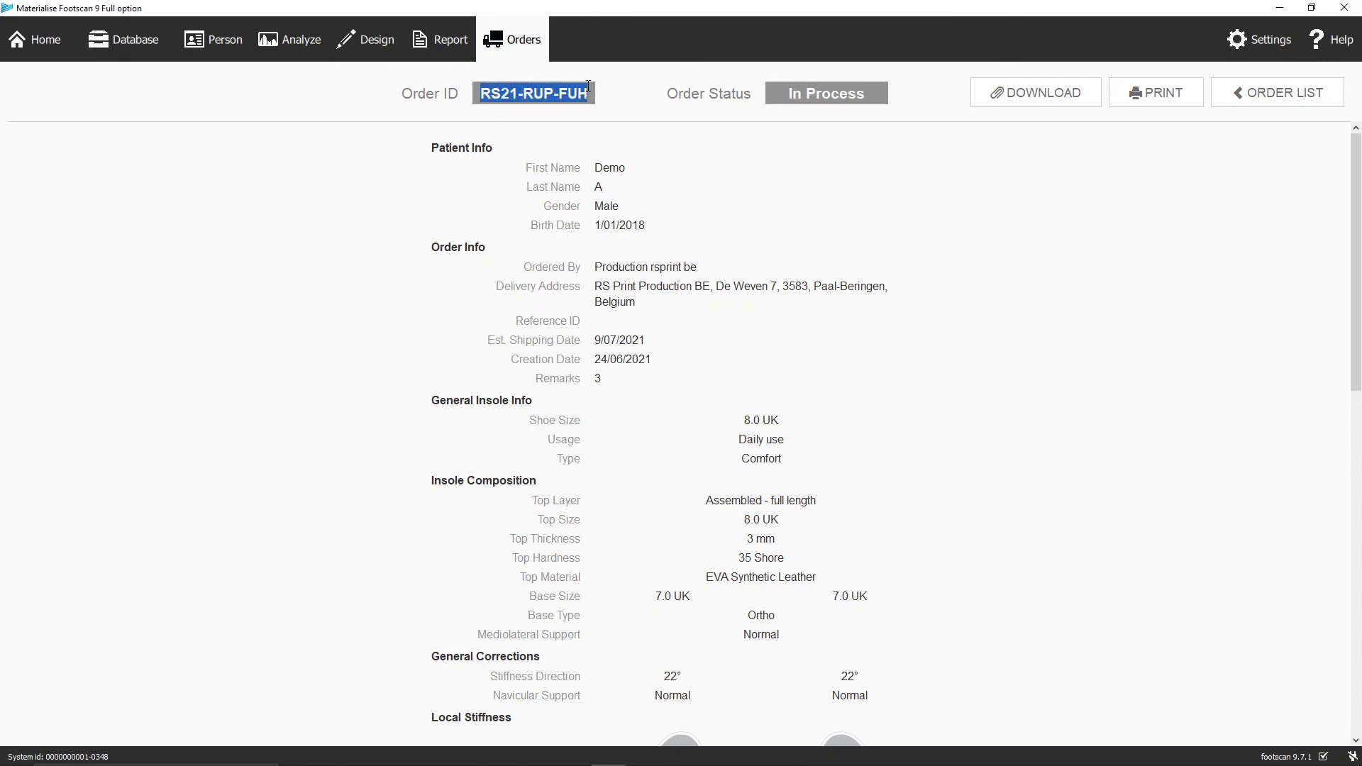
click(673, 213)
scroll(673, 212, down, 3)
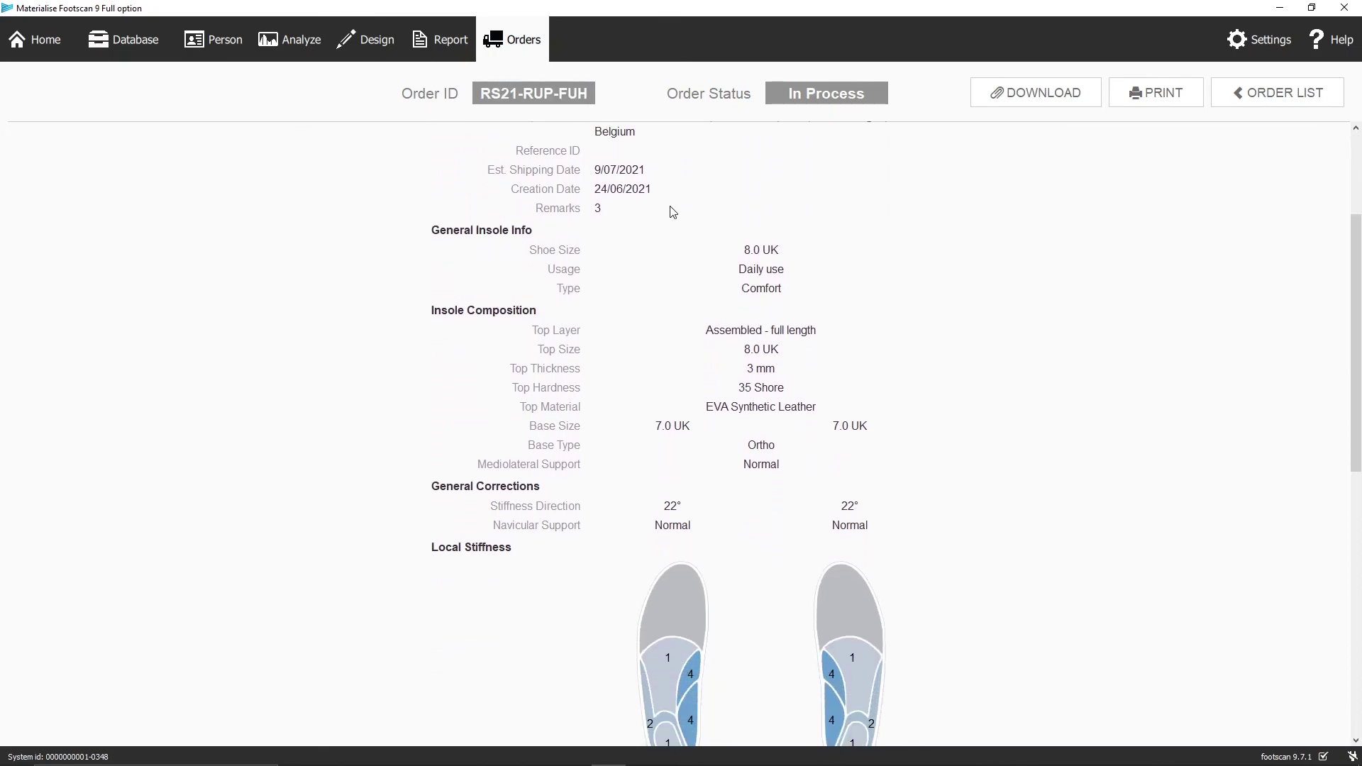
scroll(672, 212, down, 5)
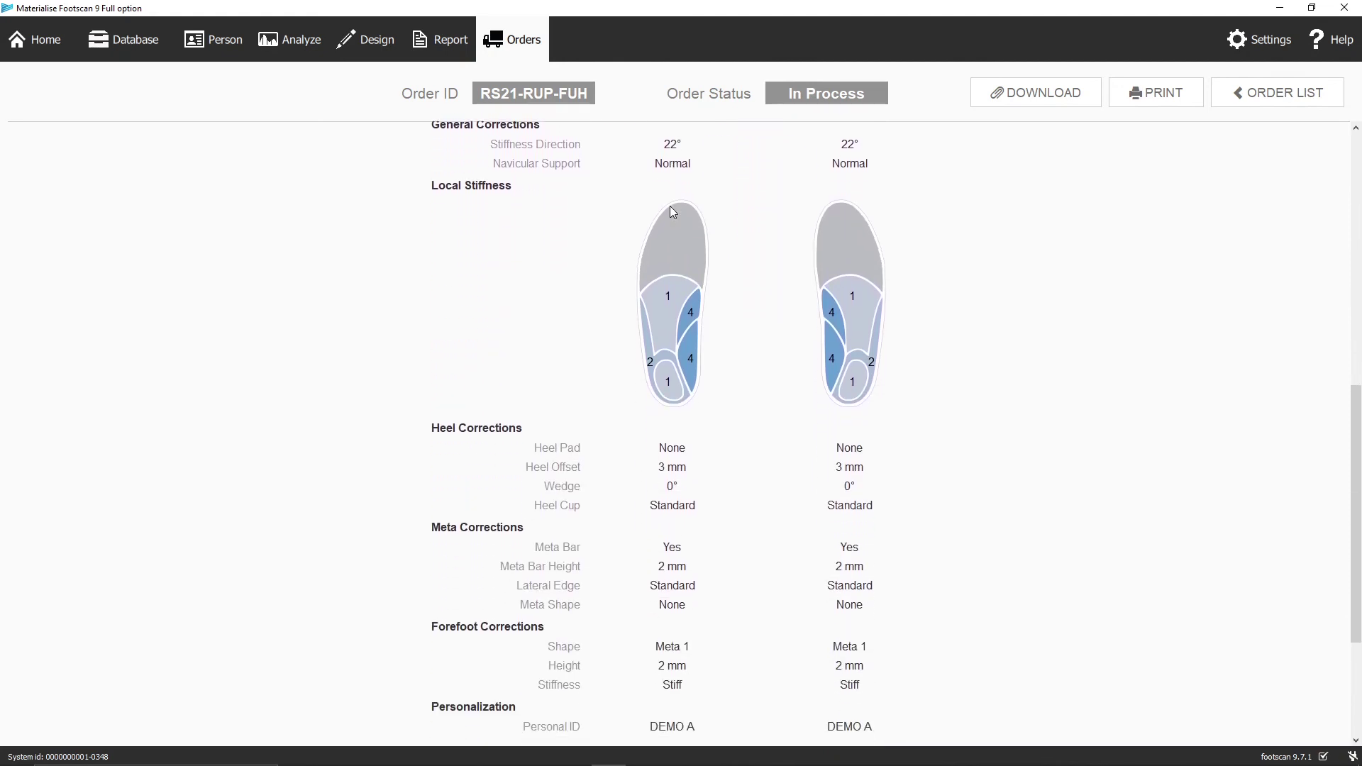
scroll(673, 212, down, 1)
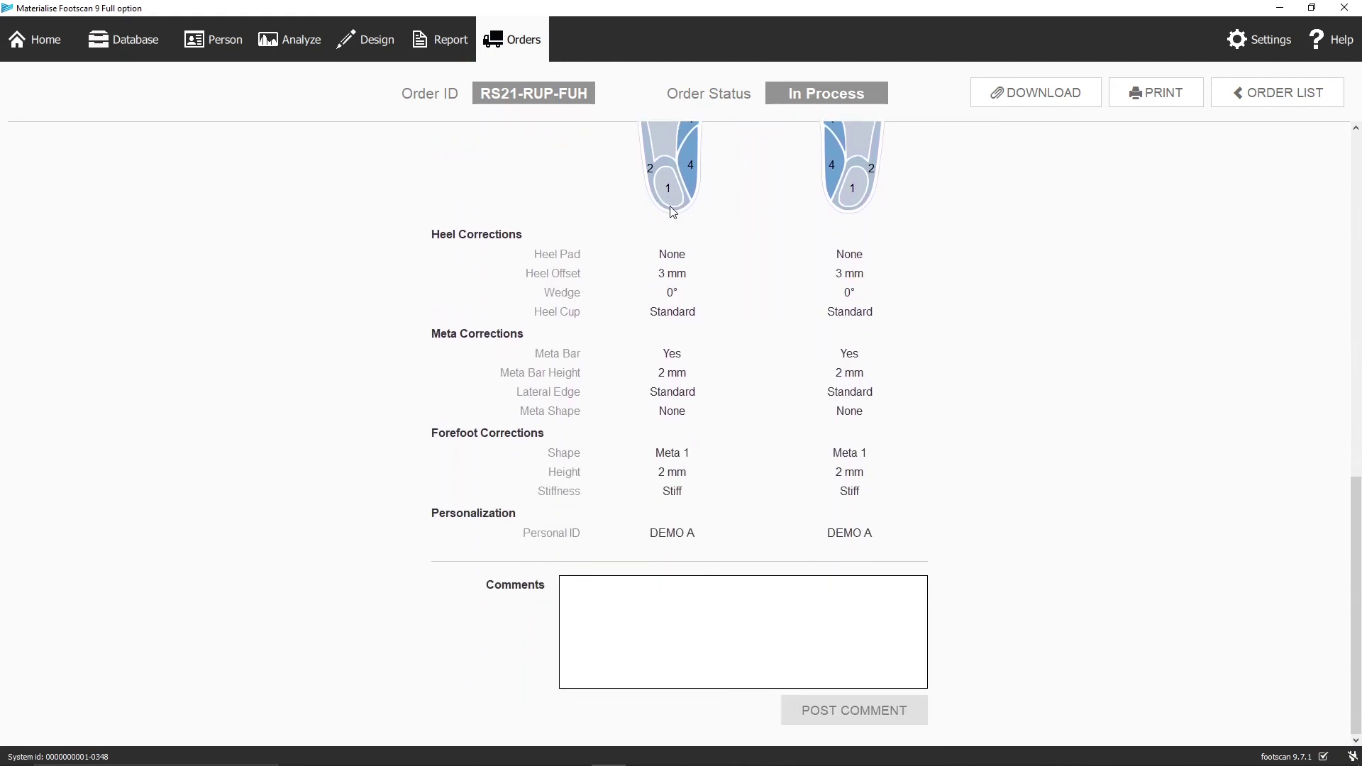
scroll(673, 212, up, 10)
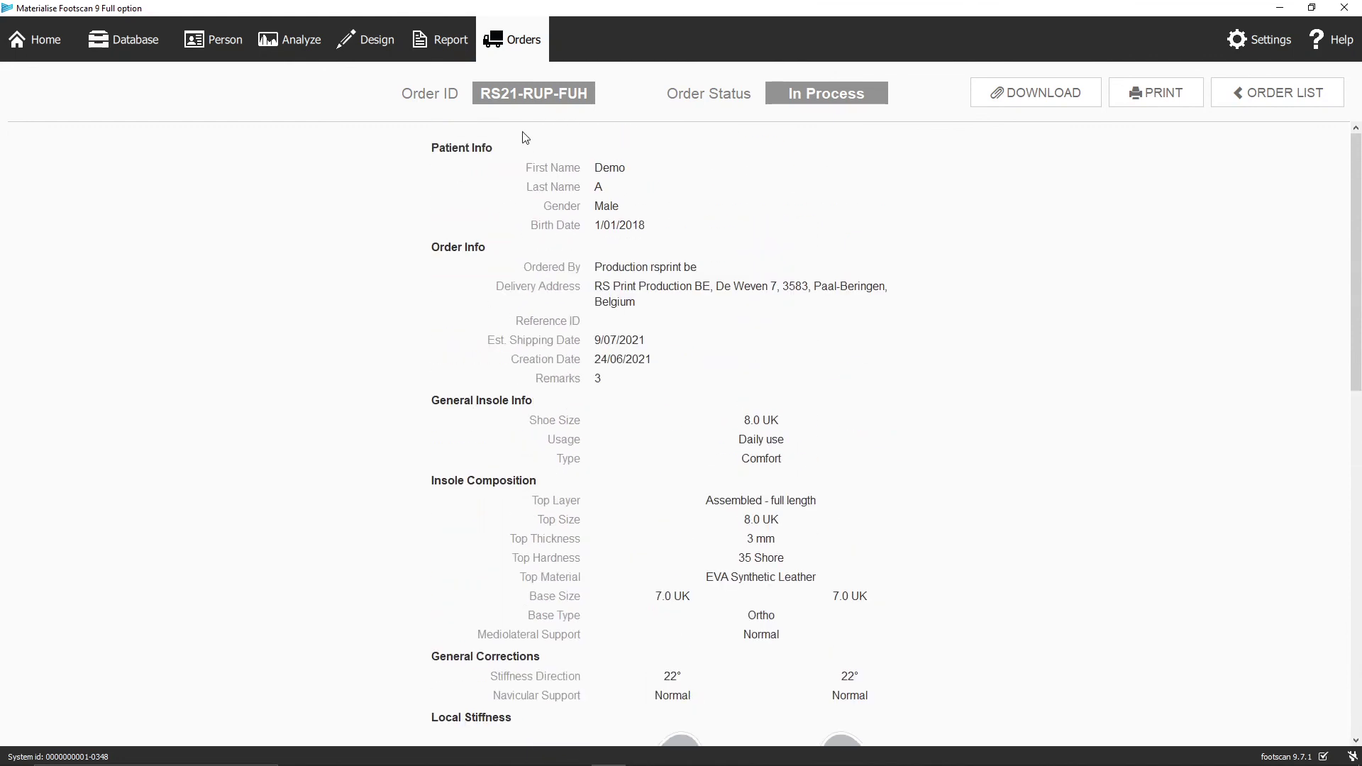
- Return to the insole design, proceed to checkout again and review the order summary down to its confirmation section
click(380, 54)
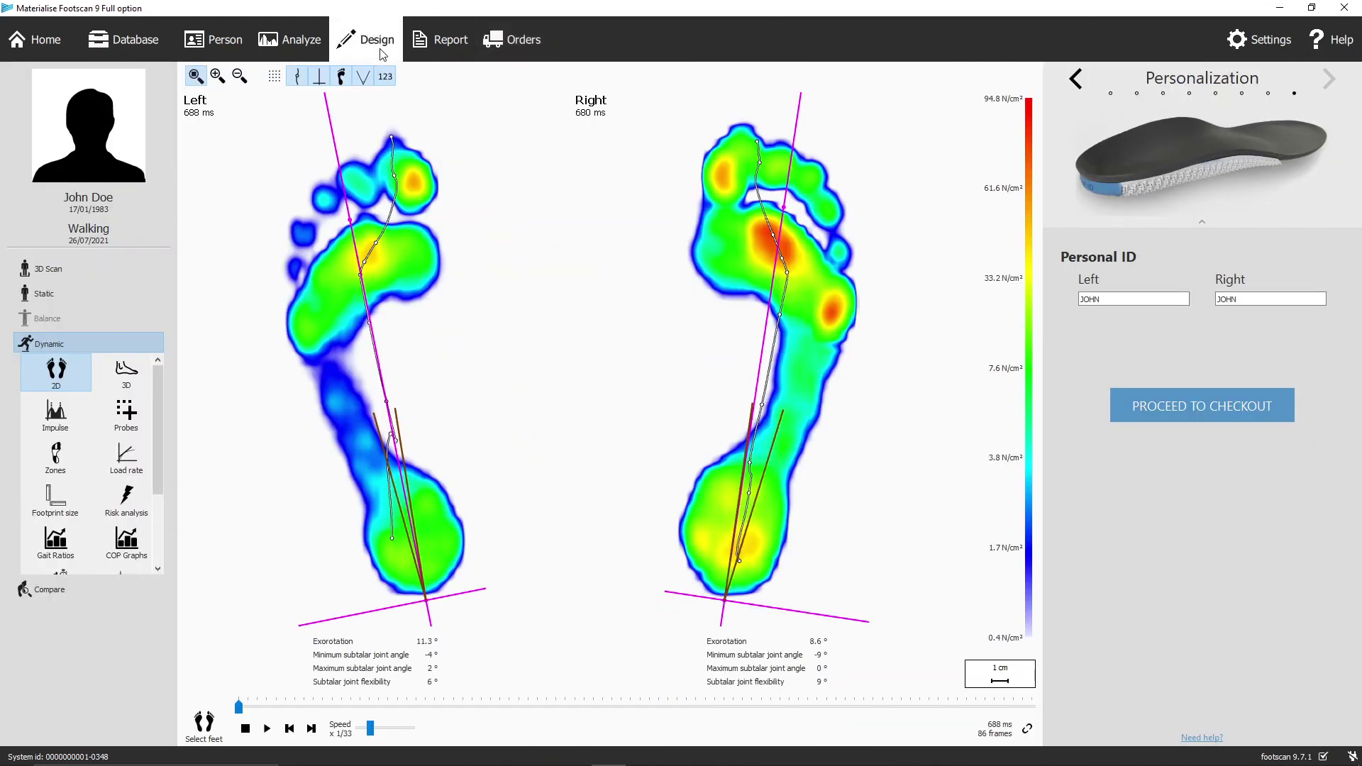
click(1204, 408)
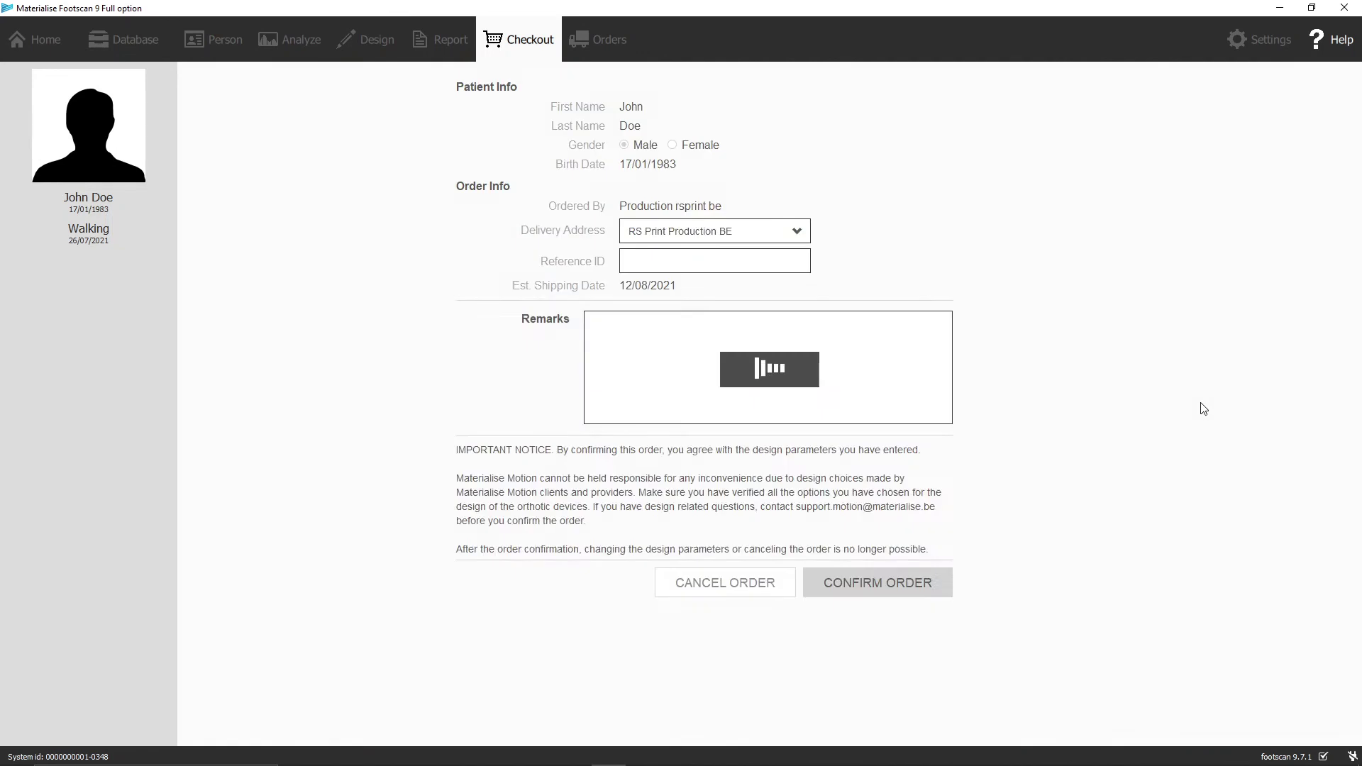
scroll(1203, 409, down, 10)
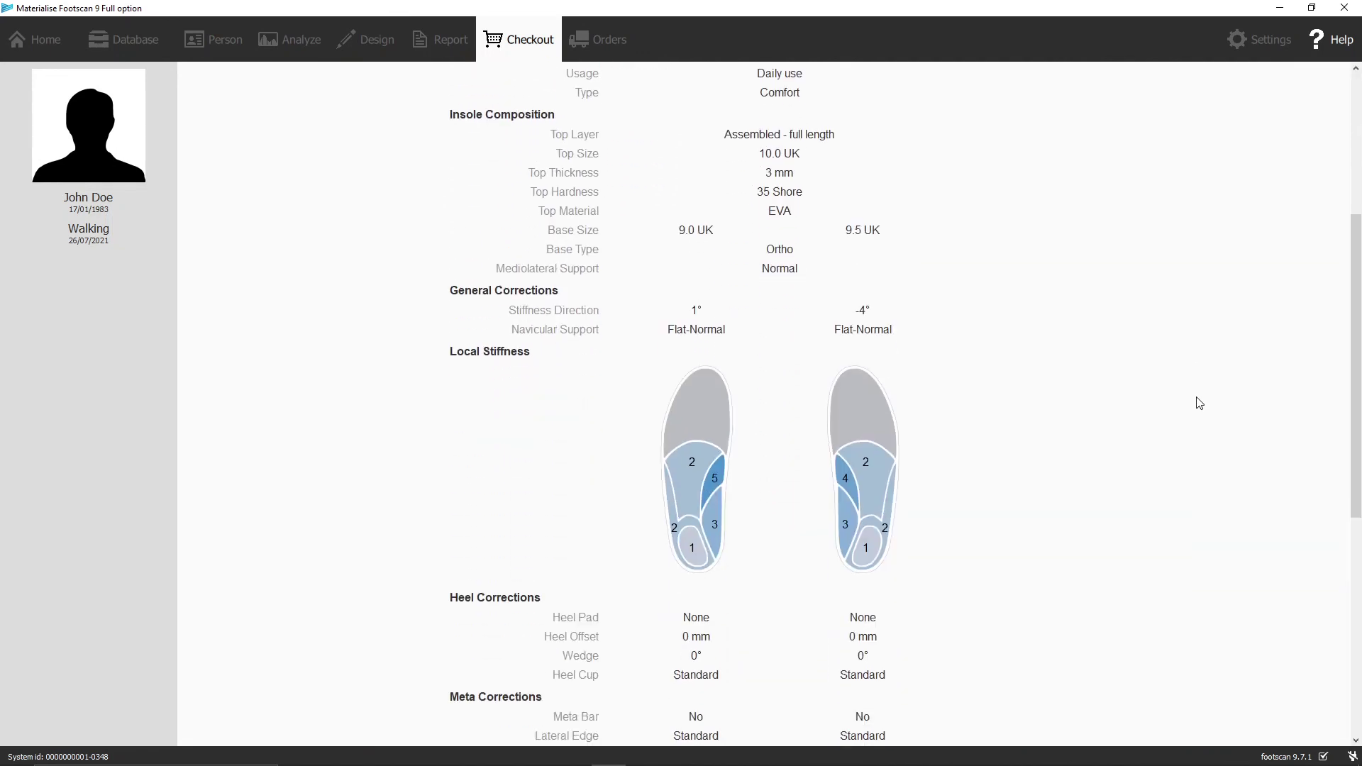
scroll(1199, 402, down, 2)
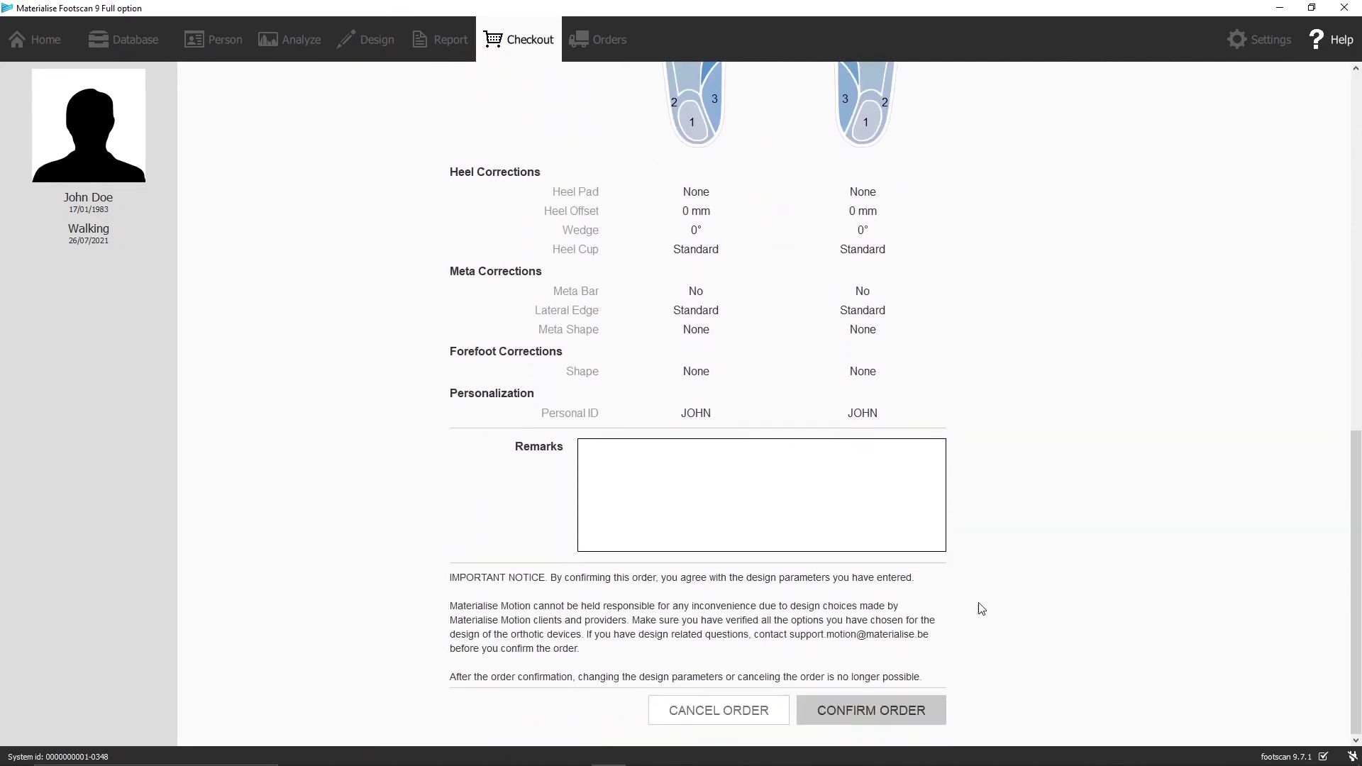